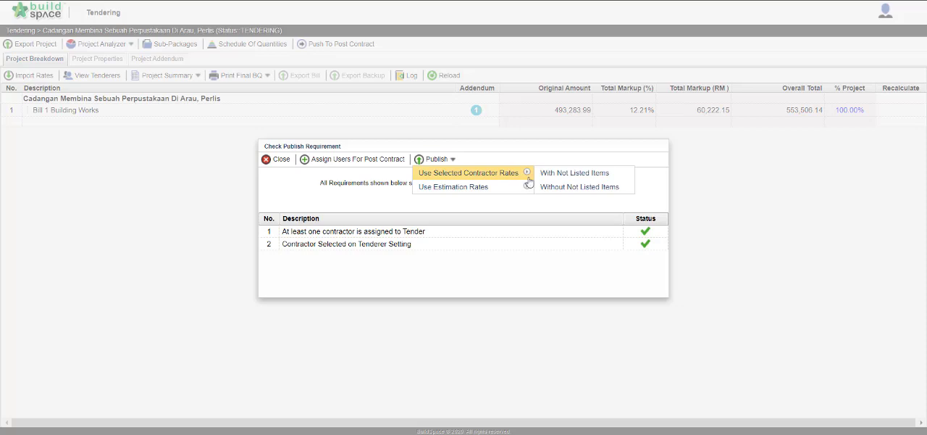
Step: Publish the project using the selected contractor's rates with not listed items, and set the post contract LA No. to 1
left_click(612, 174)
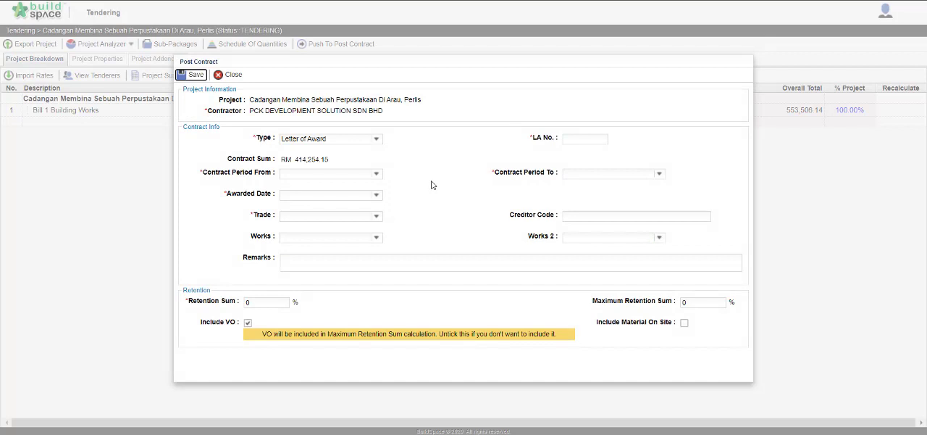
left_click(576, 140)
type("1")
Step: Set the contract period start to 7/1/2020 and the awarded date to 6/30/2020
left_click(376, 173)
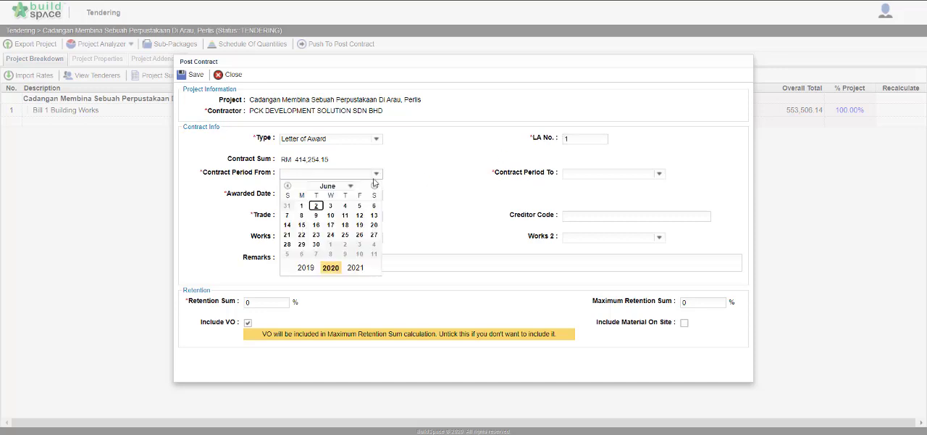
left_click(374, 187)
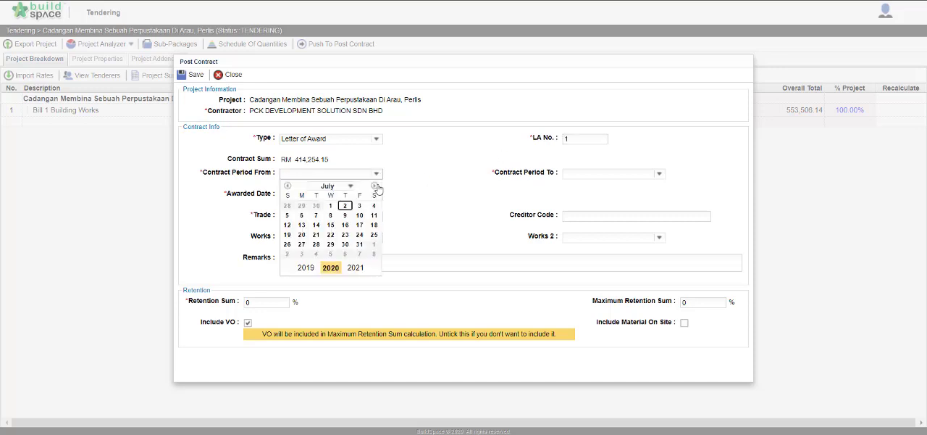
left_click(330, 206)
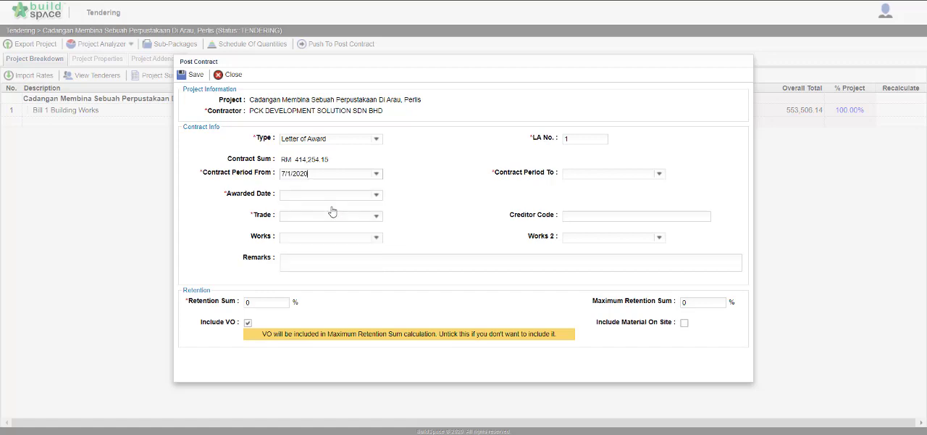
left_click(376, 196)
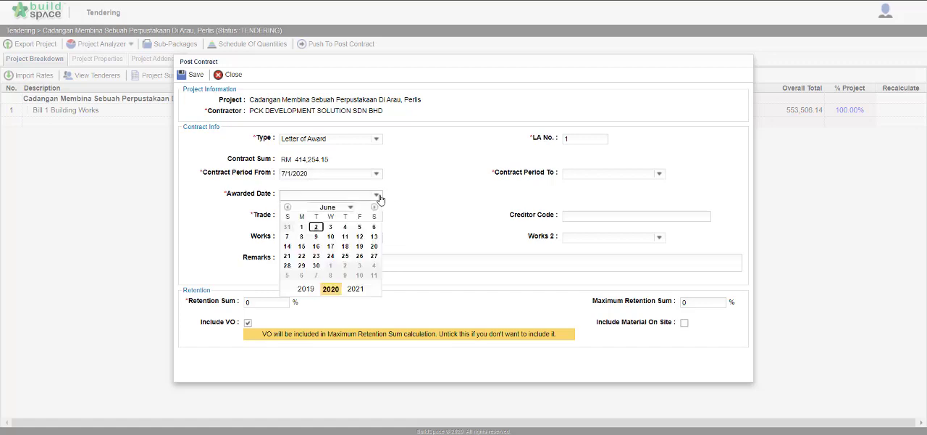
left_click(315, 265)
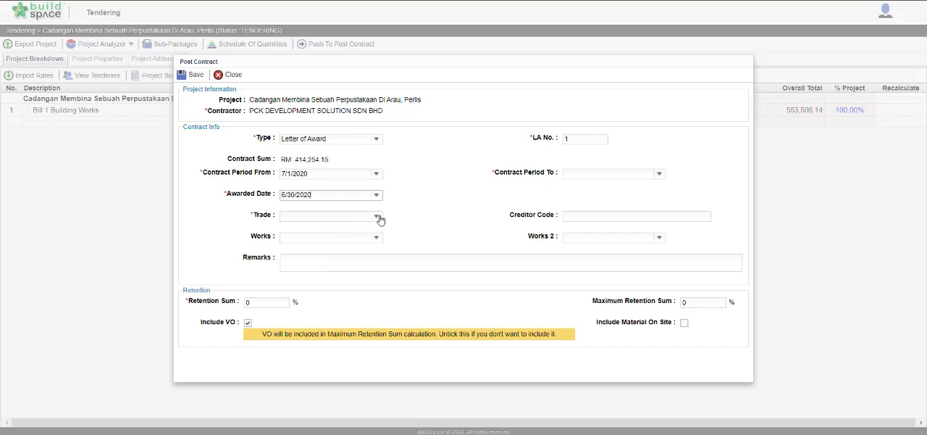
Step: Set the trade to Main Contractor and the contract period end to 6/30/2021
left_click(376, 216)
left_click(344, 262)
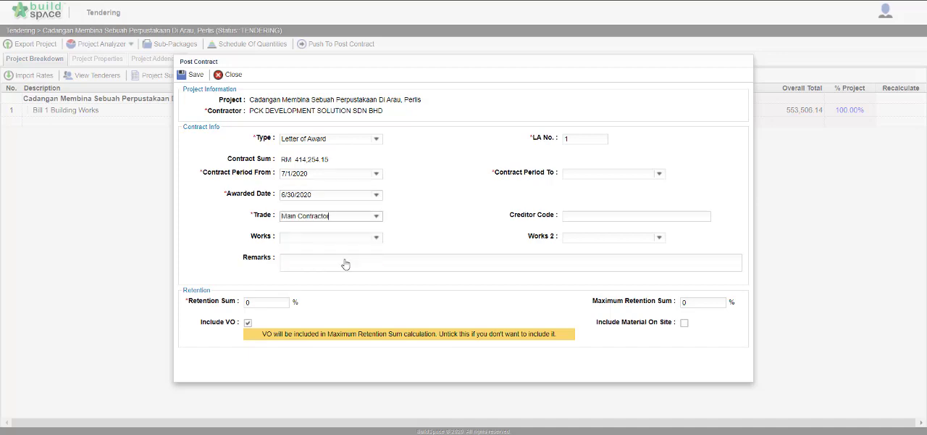
left_click(599, 174)
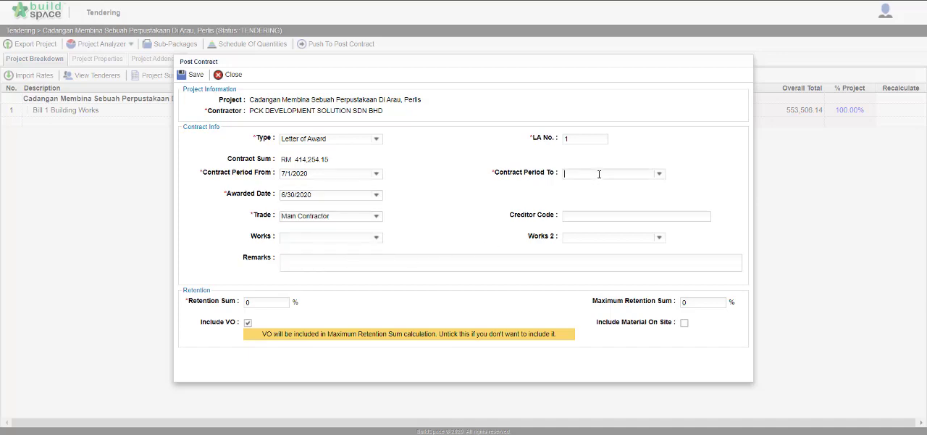
left_click(659, 174)
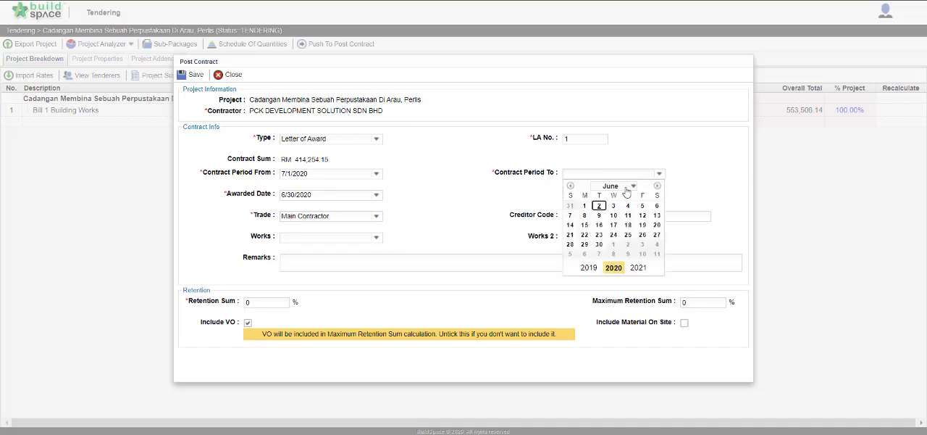
left_click(635, 268)
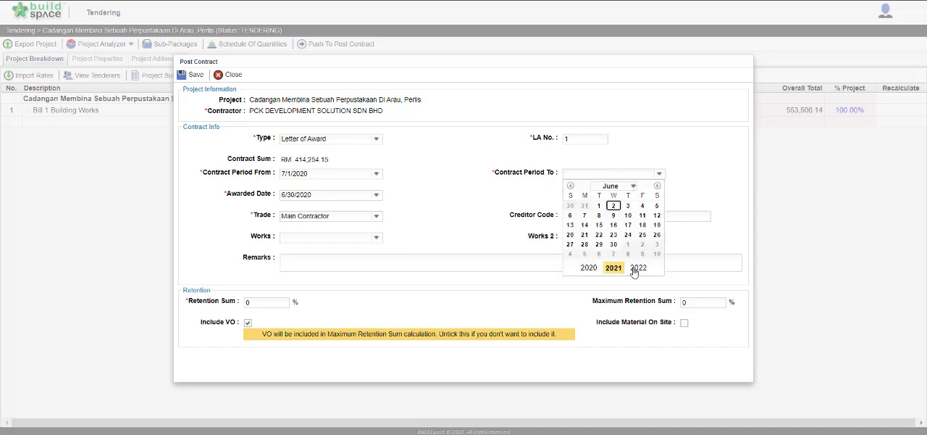
left_click(612, 245)
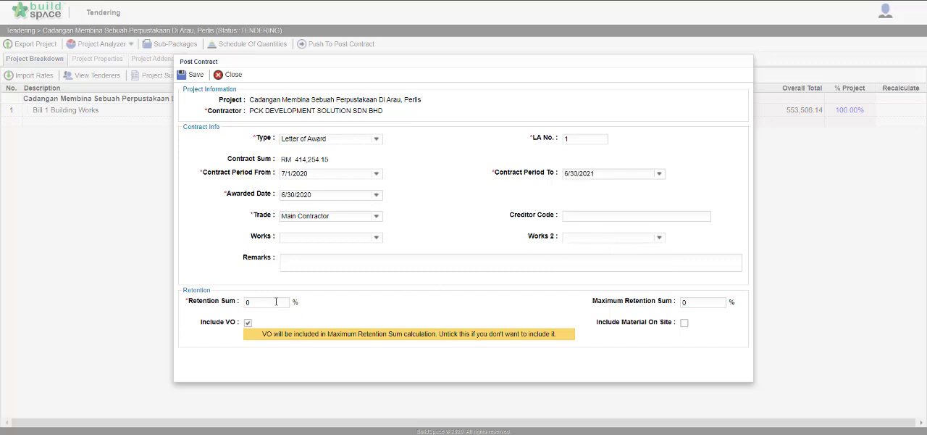
Step: Set the retention sum to 10% and the maximum retention sum to 5%, and save the post contract information
left_click(274, 301)
type("10")
left_click(702, 303)
type("5")
left_click(684, 323)
left_click(193, 75)
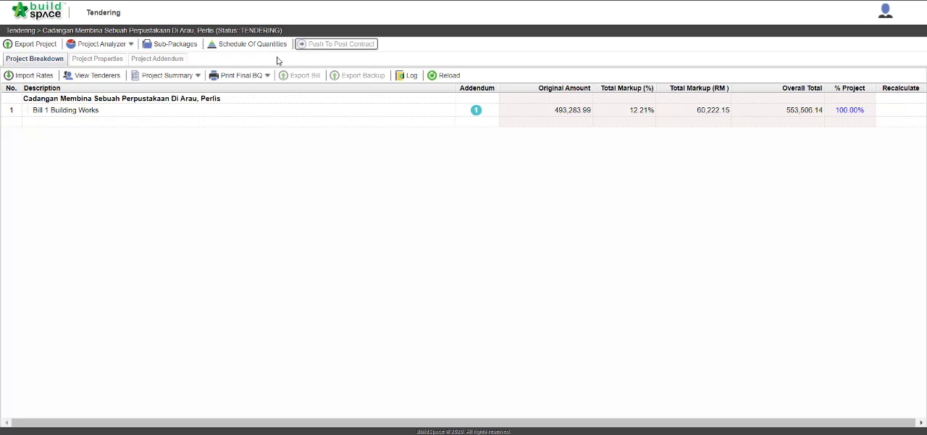
Step: Open the project Cadangan Membina Sebuah Perpustakaan Di Arau, Perlis in the Post Contract module
left_click(58, 16)
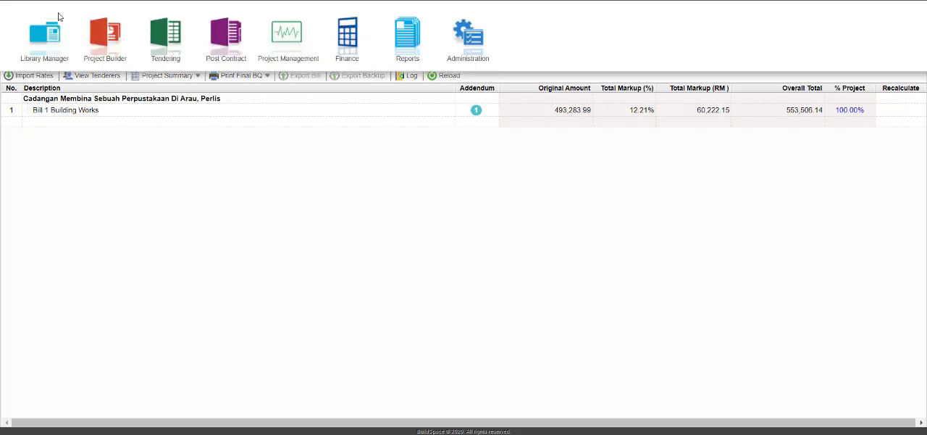
left_click(229, 43)
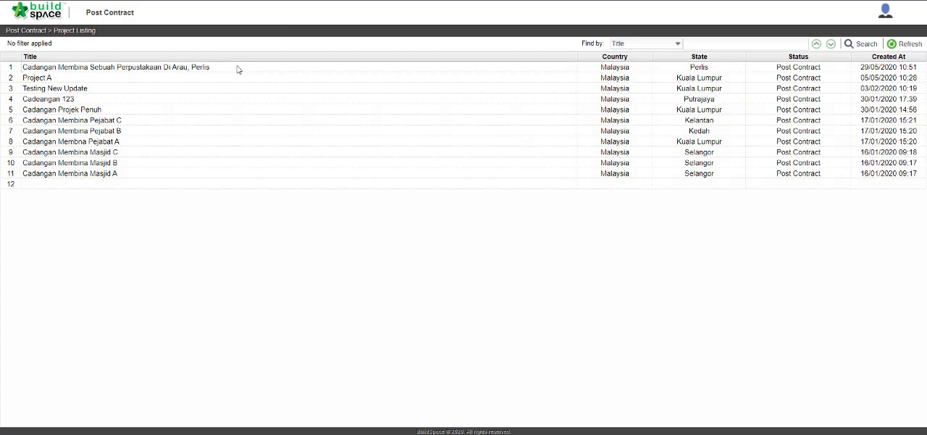
left_click(238, 68)
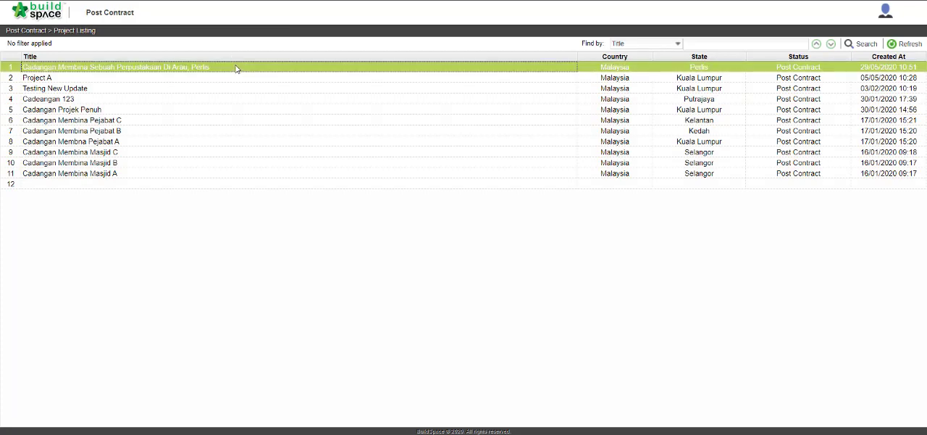
double_click(236, 68)
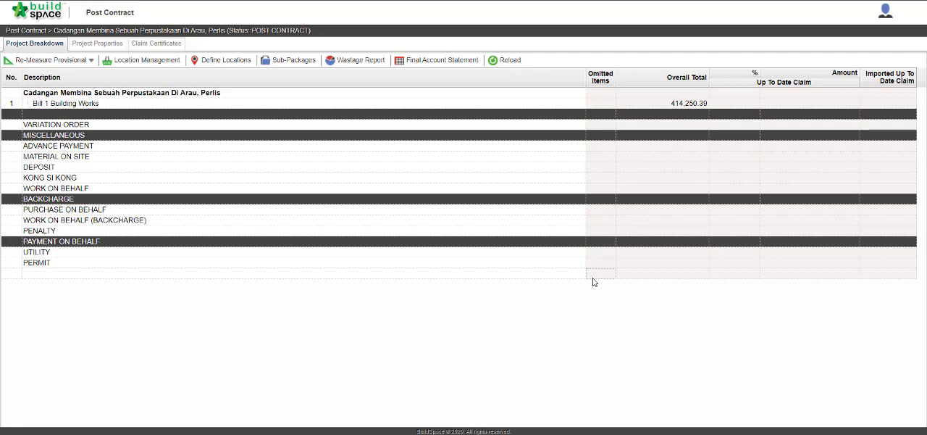
Step: Activate a new claim certificate prepared by Staff A, save it and return to the claim certificate list
left_click(174, 47)
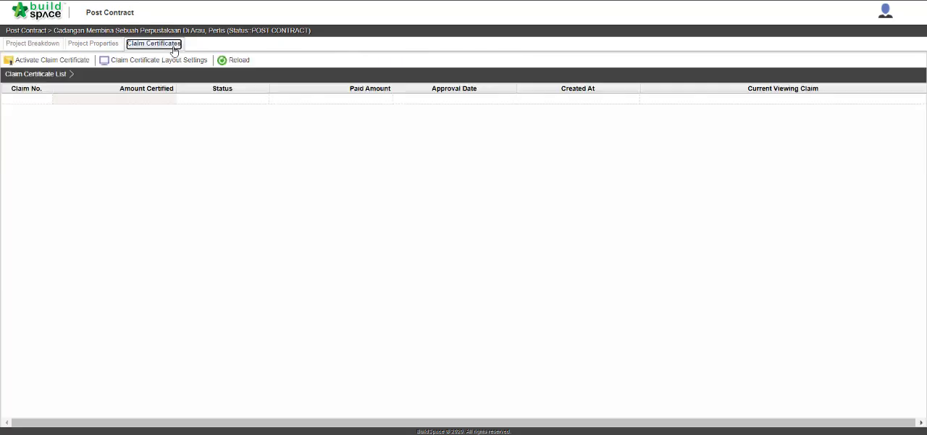
left_click(85, 62)
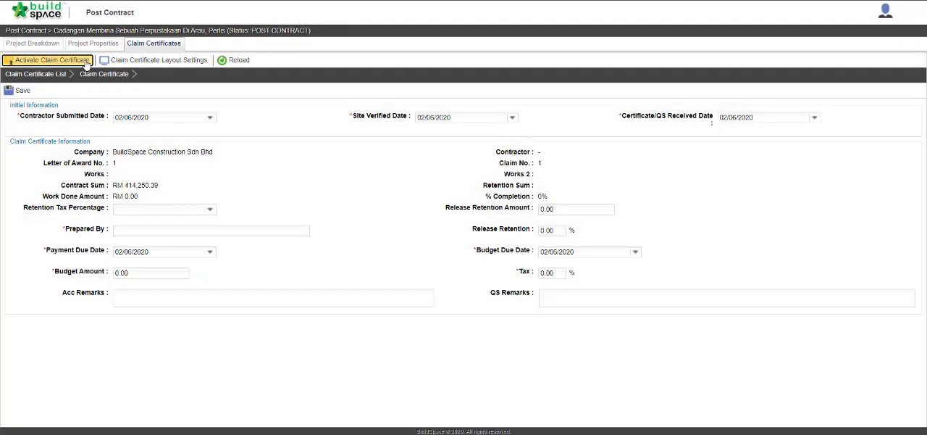
left_click(168, 228)
type("S")
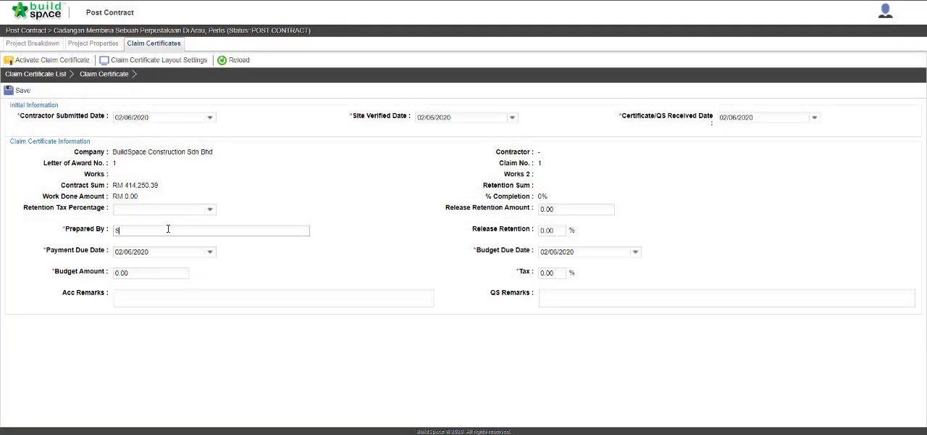
type("taff A")
left_click(22, 90)
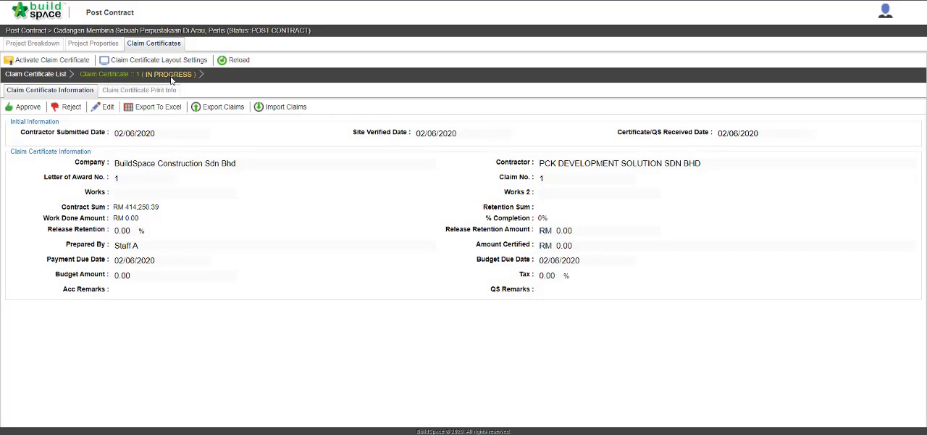
left_click(41, 76)
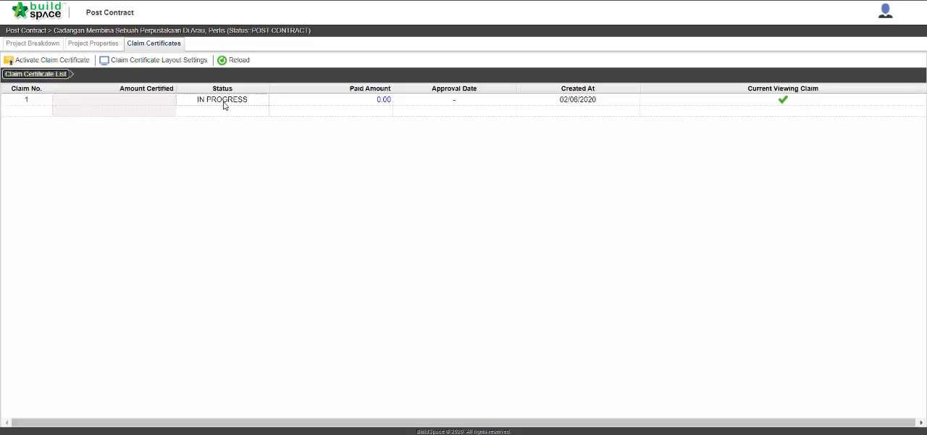
left_click(165, 108)
Step: Open the FRAME element of Unit 1 in Bill 1 Building Works from the project breakdown
left_click(50, 45)
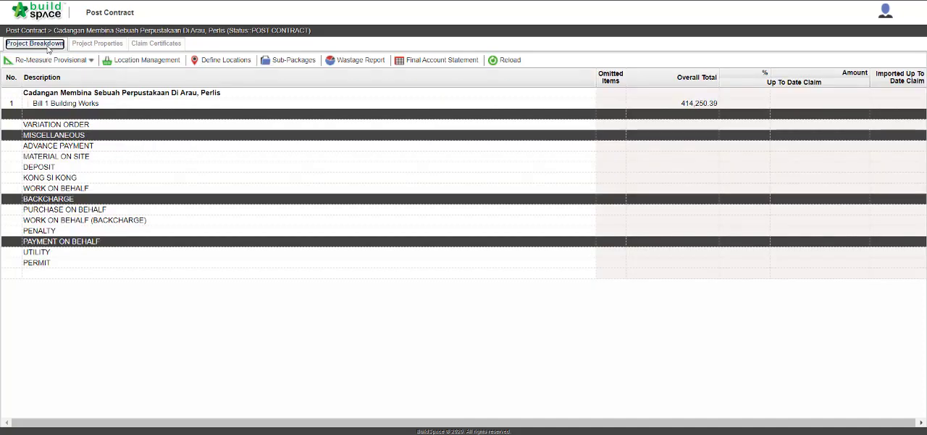
double_click(80, 105)
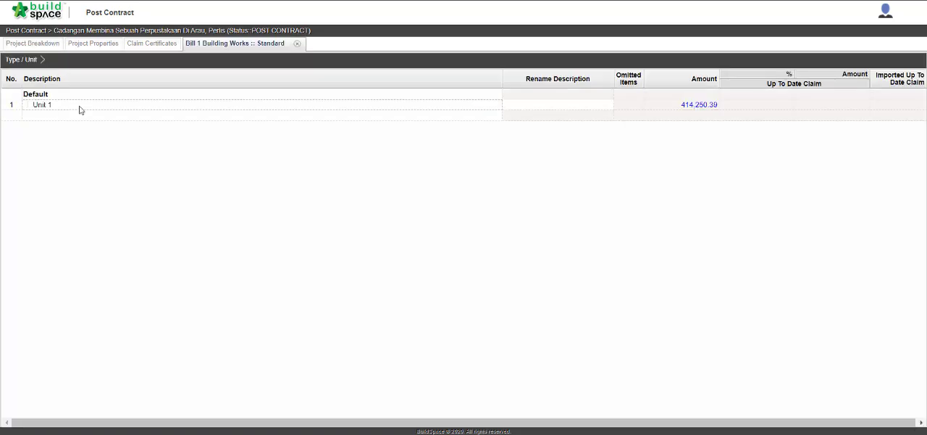
left_click(80, 107)
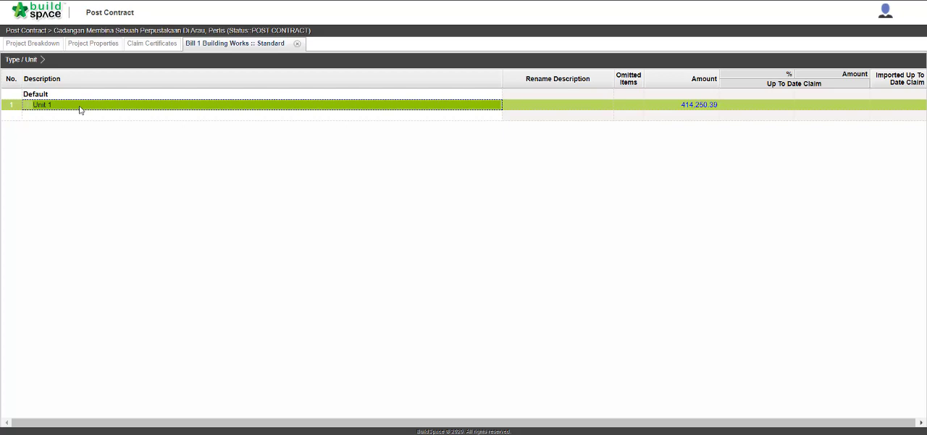
double_click(79, 109)
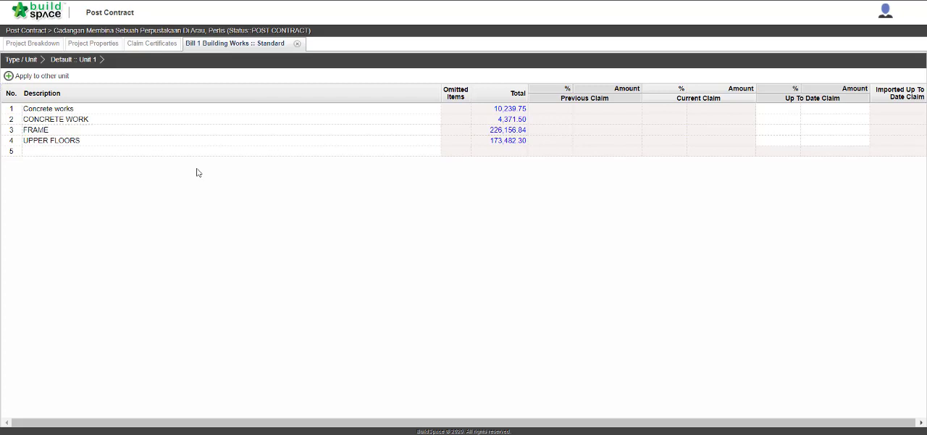
double_click(174, 134)
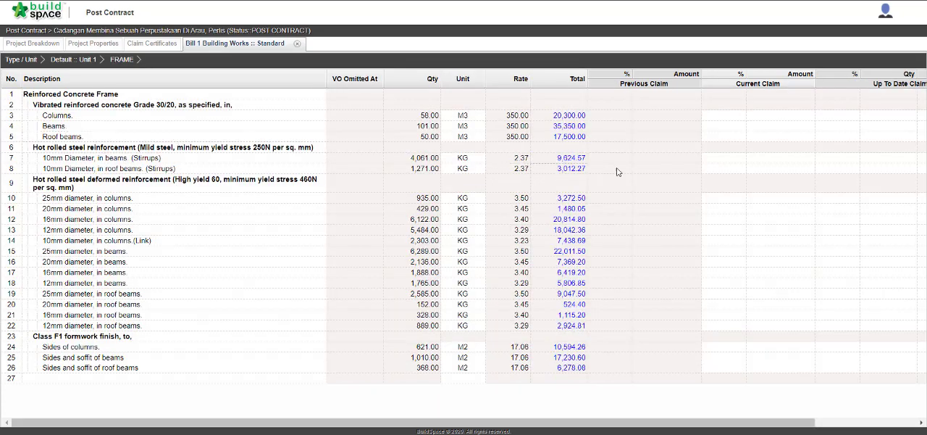
Step: Set the current claim percentage to 10% for the Columns and Beams concrete items
left_click(737, 118)
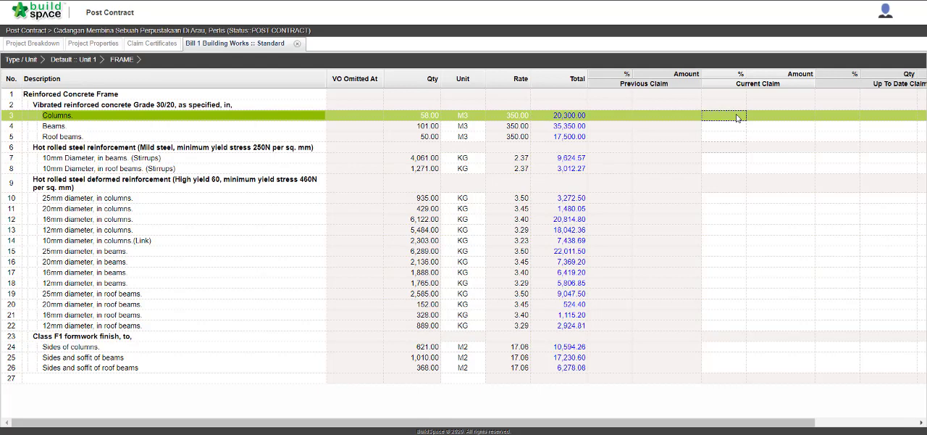
double_click(737, 118)
type("10")
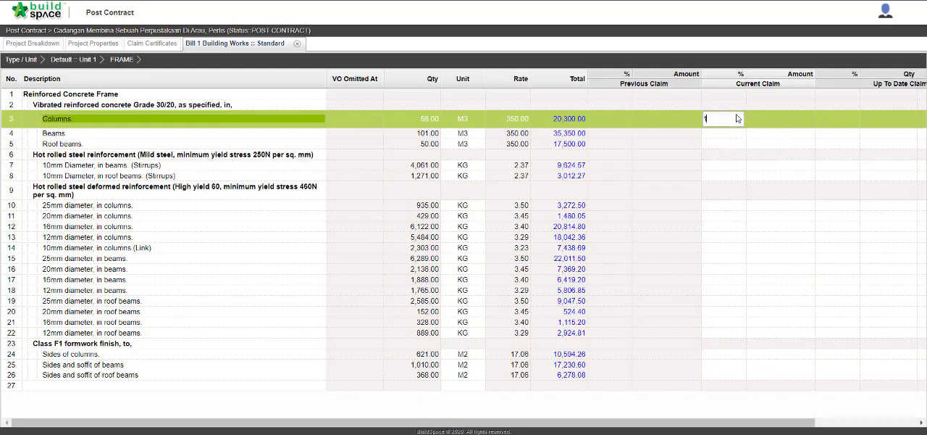
key("Return")
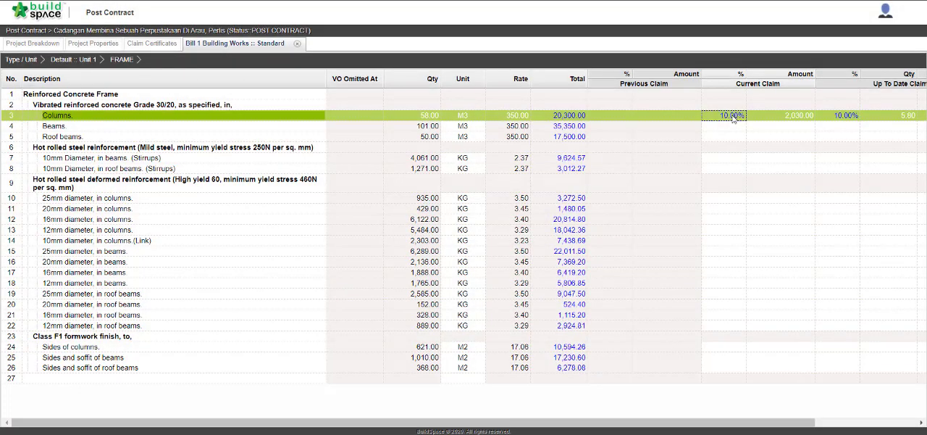
left_click(733, 129)
double_click(733, 128)
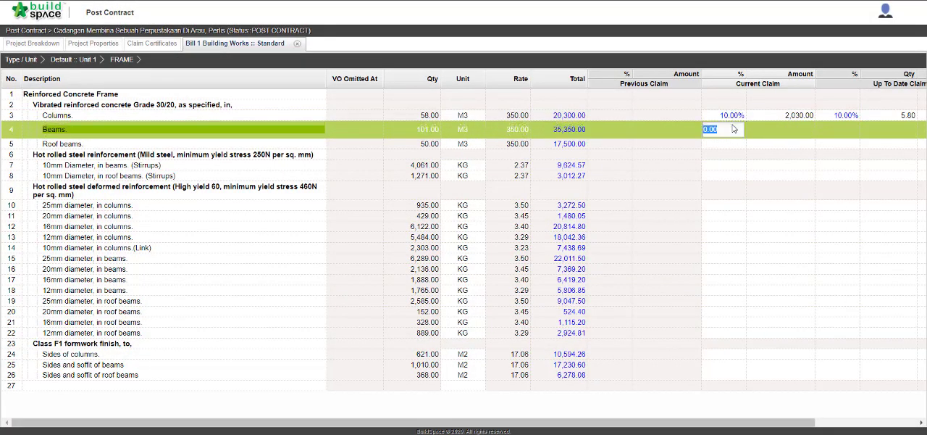
type("10")
key("Return")
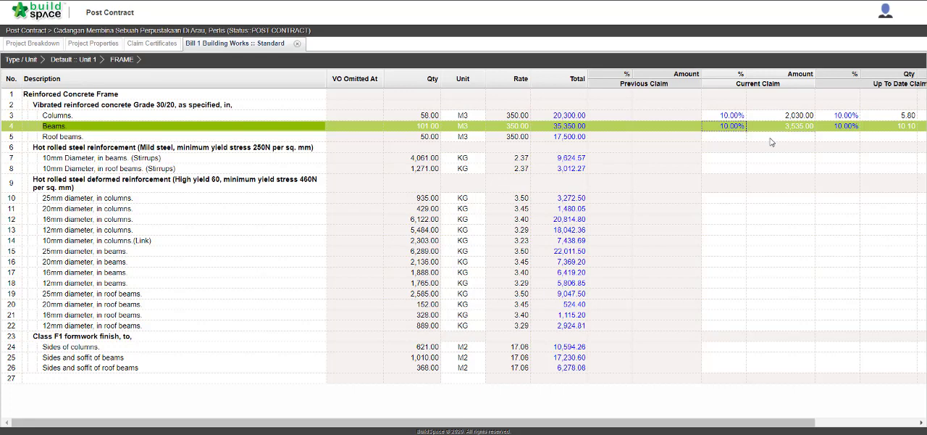
Step: Set the current claim amount of the Roof beams concrete item to 5,000 and check its up-to-date claim
left_click(771, 140)
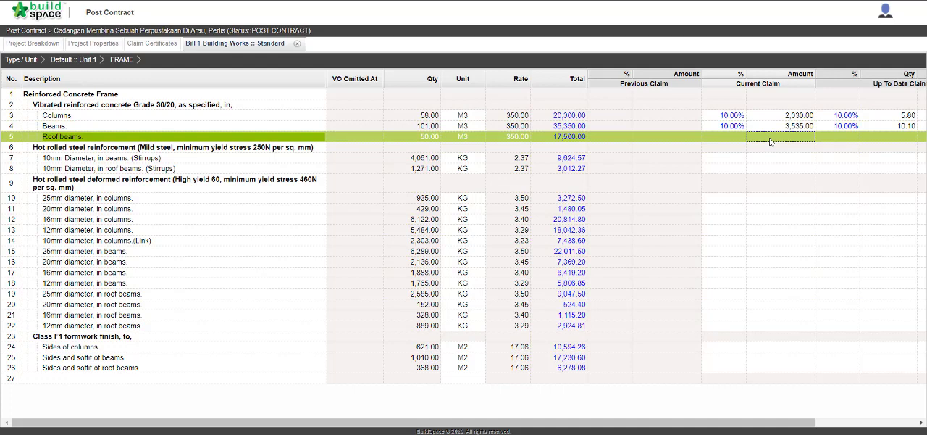
double_click(770, 138)
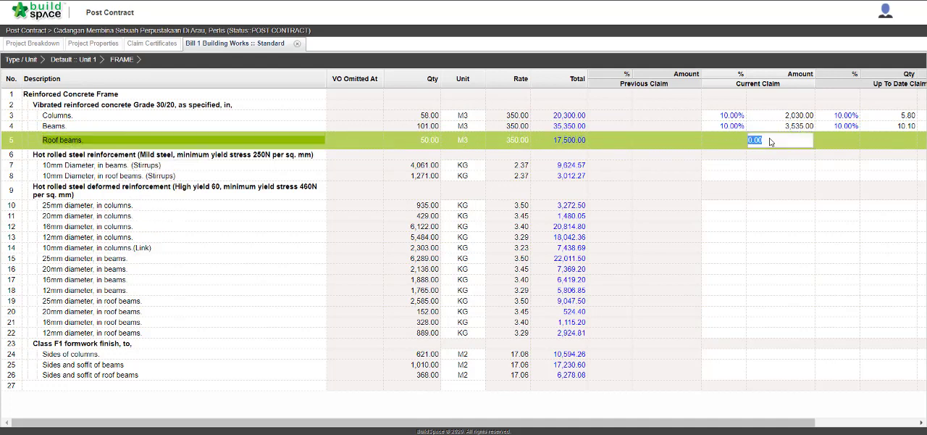
type("5,00")
type("0")
key("Return")
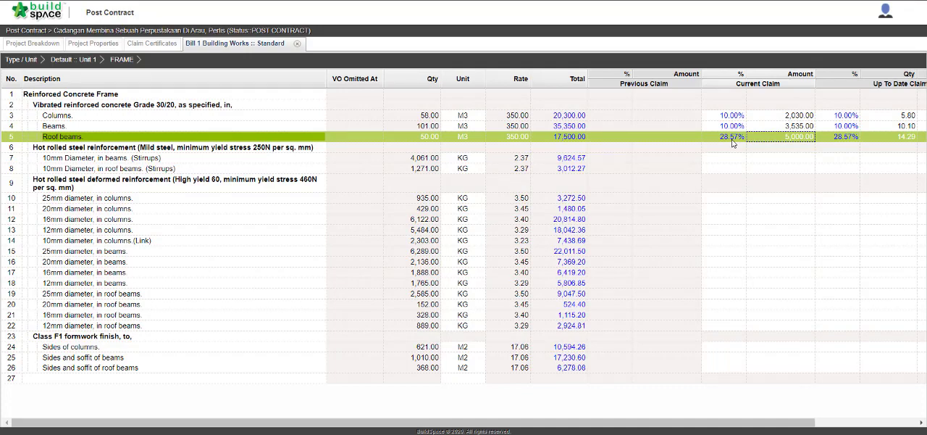
scroll(733, 142, "right", 2)
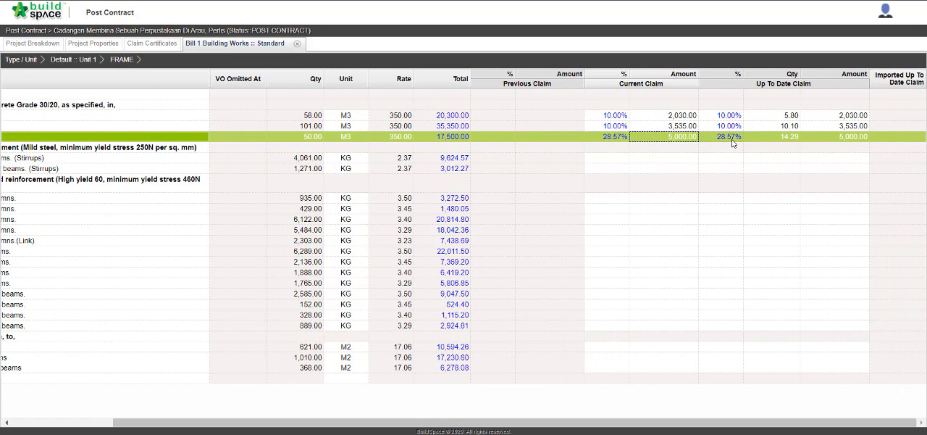
Step: Return to the Unit 1 element list and check the up-to-date claim of the FRAME element
scroll(732, 143, "left", 2)
left_click(825, 144)
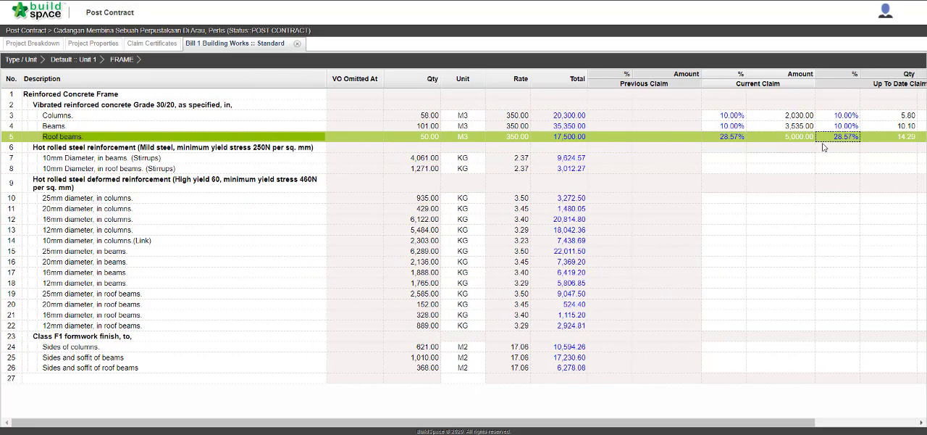
left_click(84, 62)
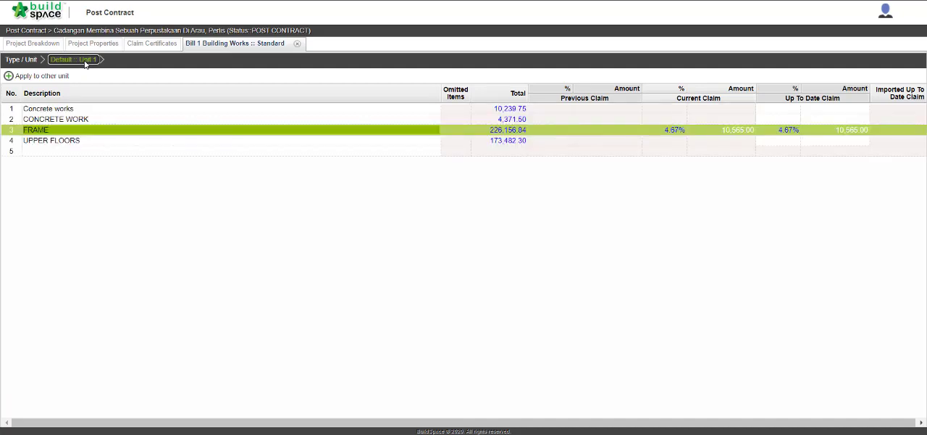
left_click(796, 135)
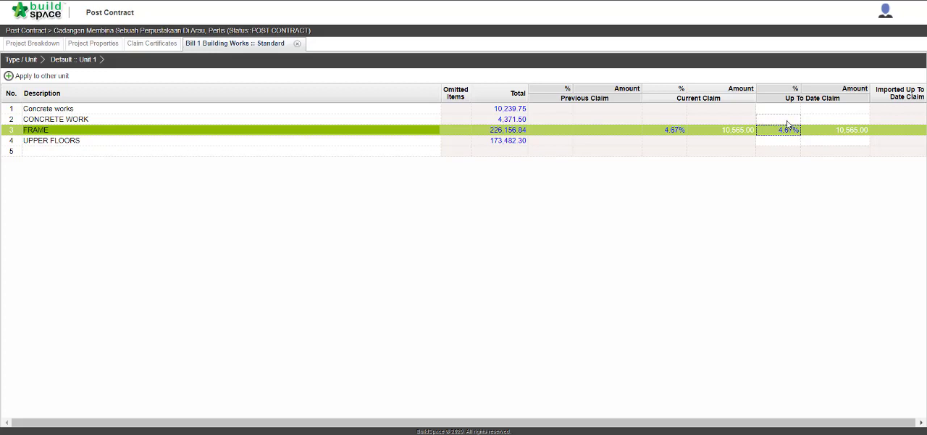
Step: Set the up-to-date claim percentage of the CONCRETE WORK element in Unit 1 to 20%
left_click(788, 122)
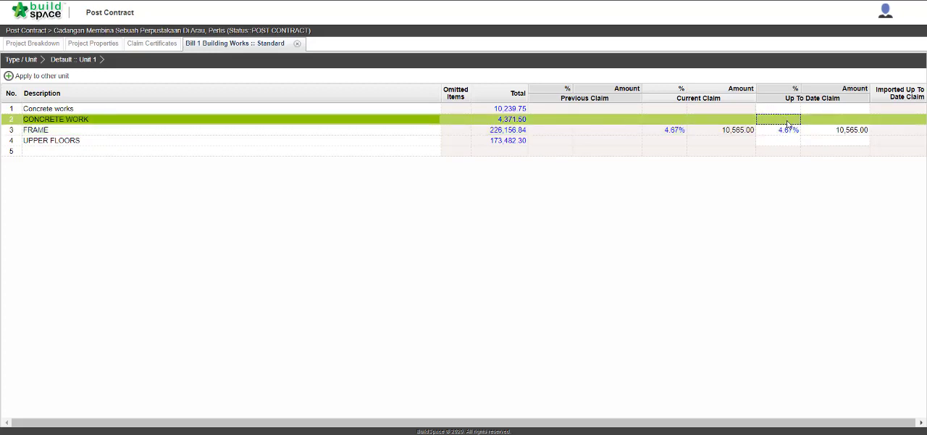
double_click(787, 123)
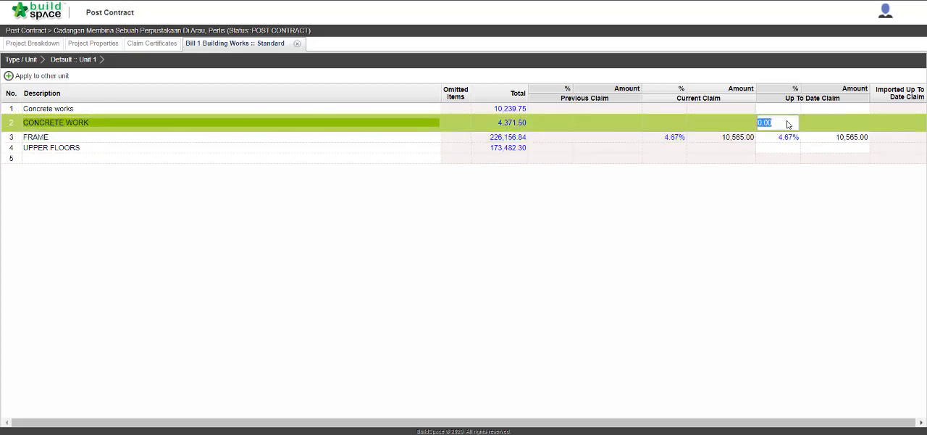
type("20")
key("Return")
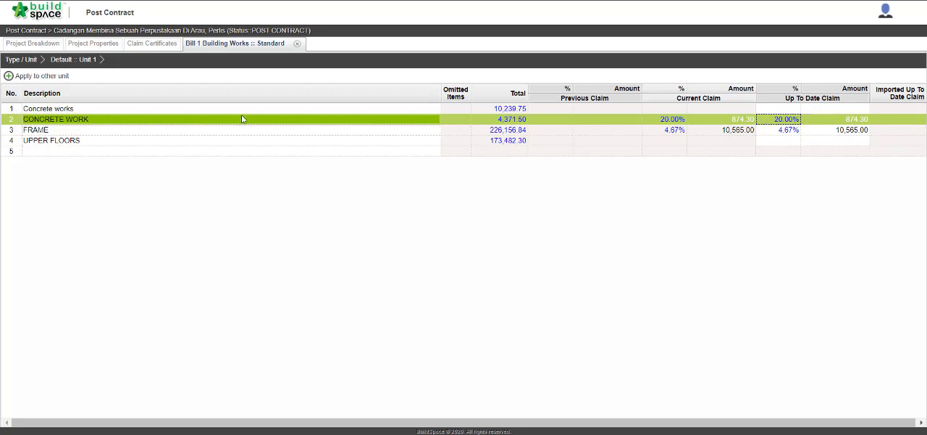
Step: Reload the project breakdown to refresh the Bill 1 claim totals, and open claim certificate 1 from the reloaded certificate list
left_click(51, 45)
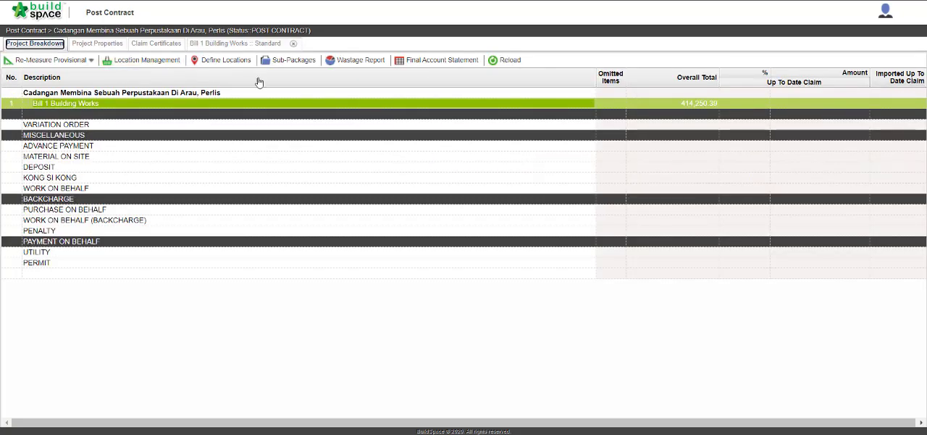
left_click(511, 62)
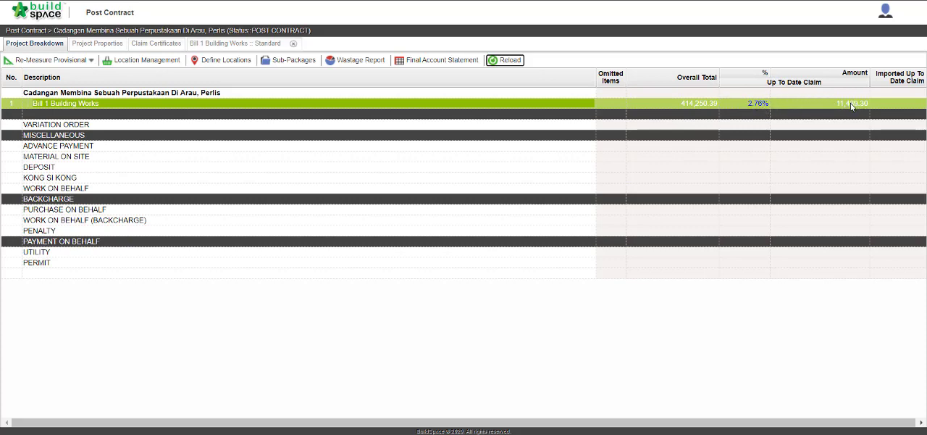
left_click(179, 44)
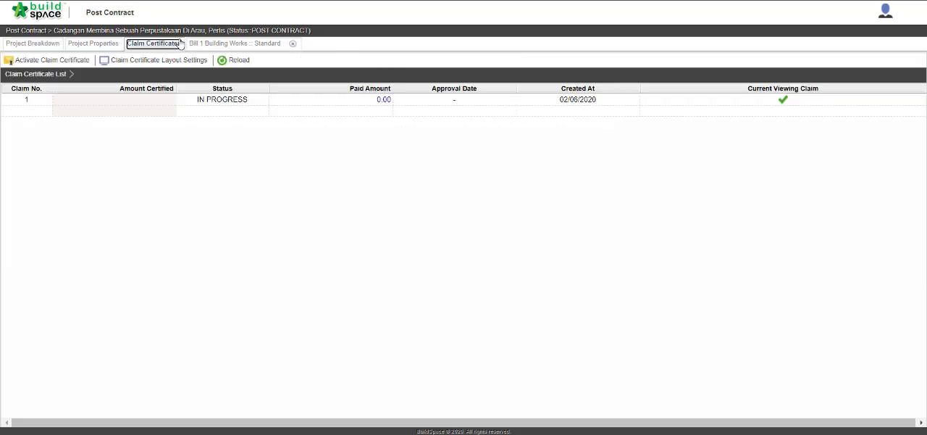
left_click(230, 62)
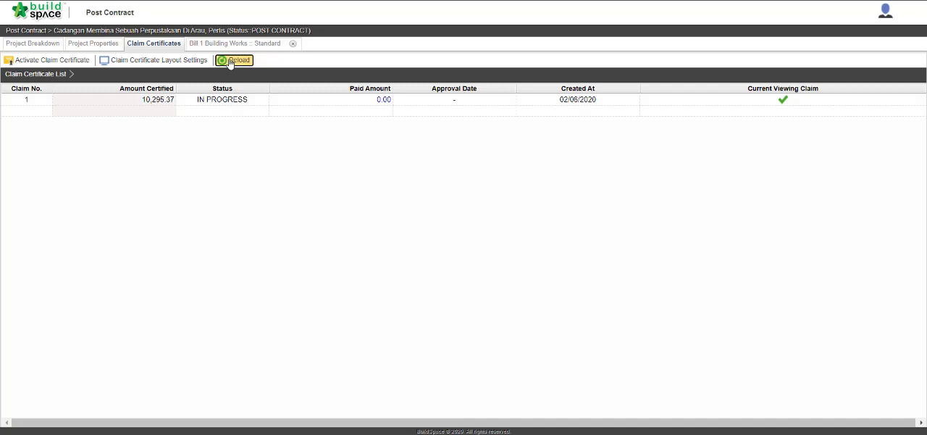
double_click(156, 99)
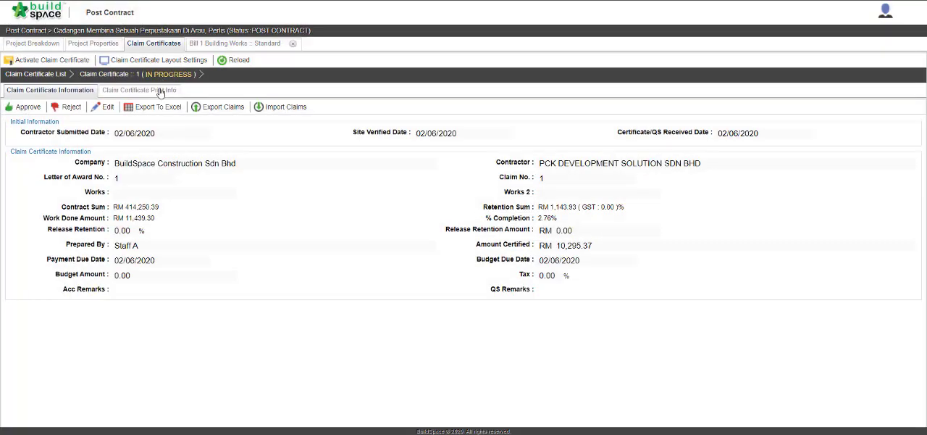
Step: Review the print info of claim certificate 1 and generate its printable Certificate of Payment
left_click(159, 91)
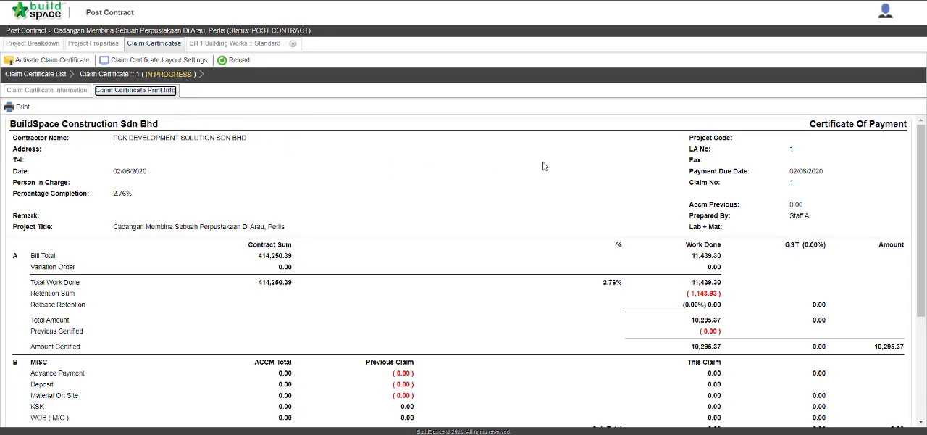
scroll(544, 166, "down", 1)
scroll(544, 166, "down", 2)
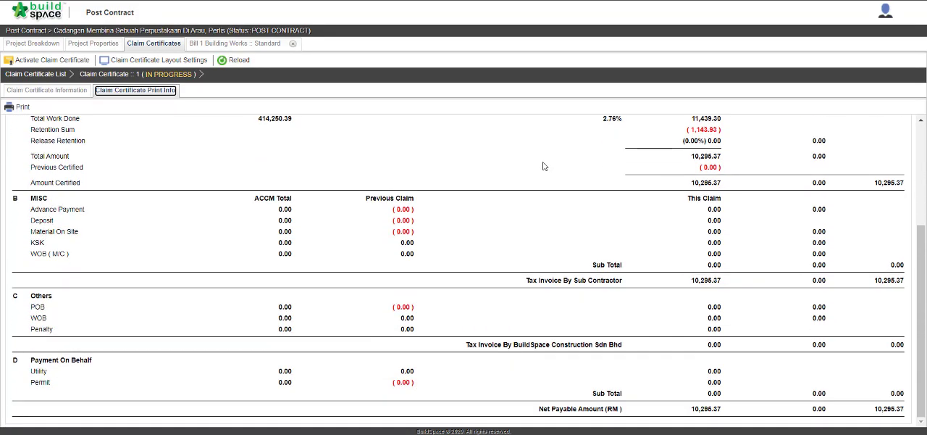
scroll(543, 166, "up", 3)
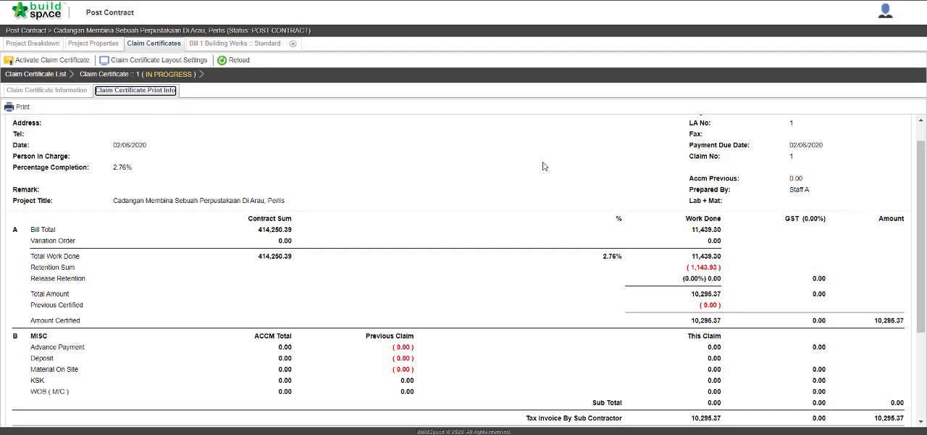
left_click(17, 107)
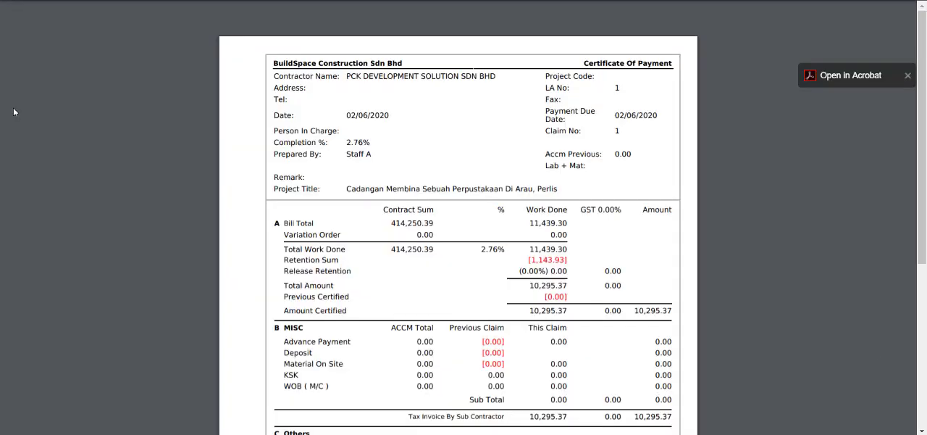
scroll(13, 107, "down", 5)
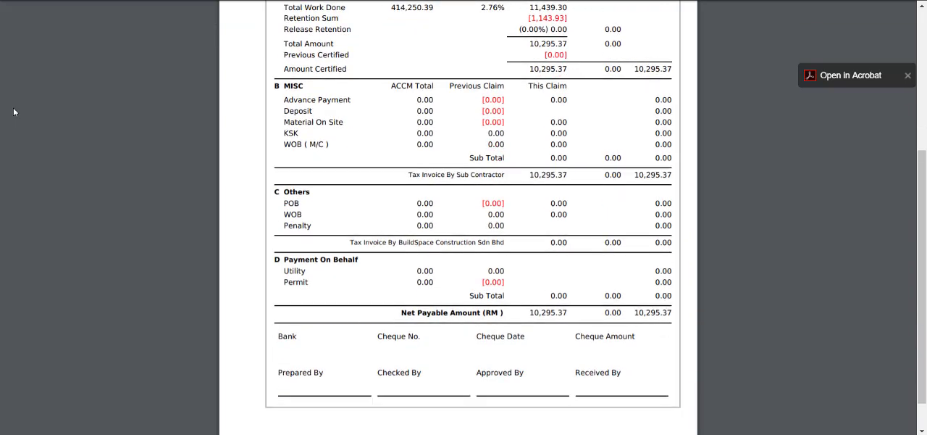
scroll(13, 107, "up", 5)
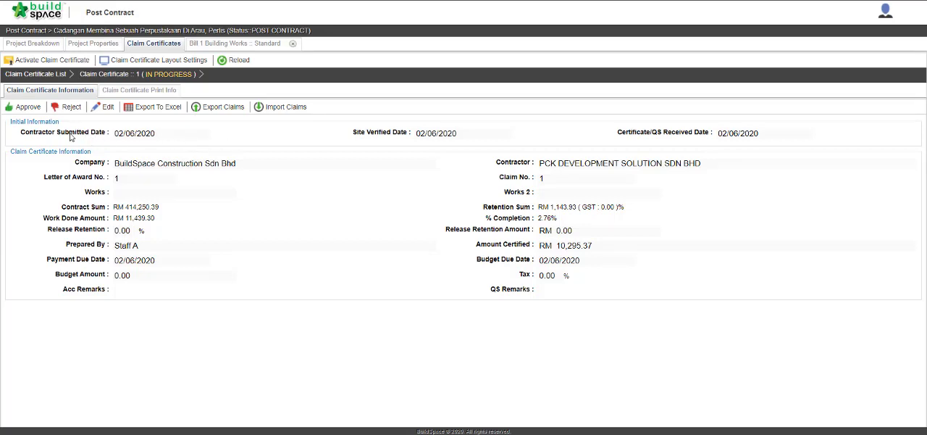
Step: Approve claim certificate 1 from its certificate information, leaving the remarks blank
left_click(31, 112)
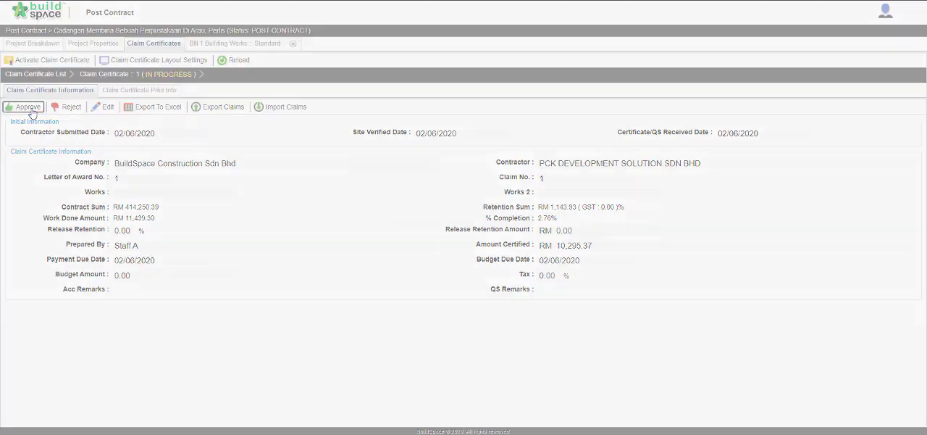
left_click(383, 200)
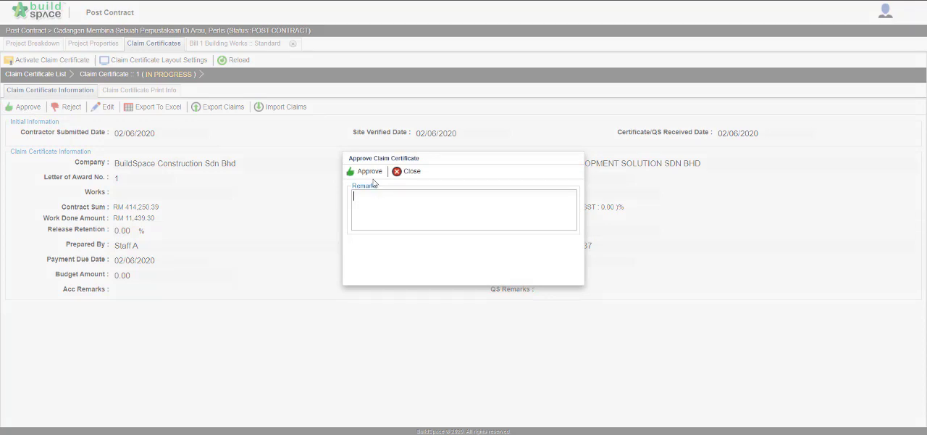
left_click(373, 176)
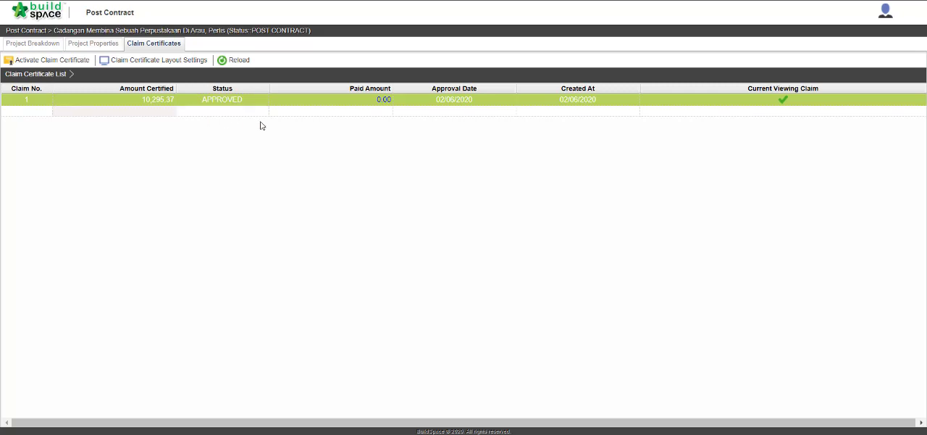
Step: Open the payments of claim certificate 1 and record a first paid amount of 10,000
left_click(340, 106)
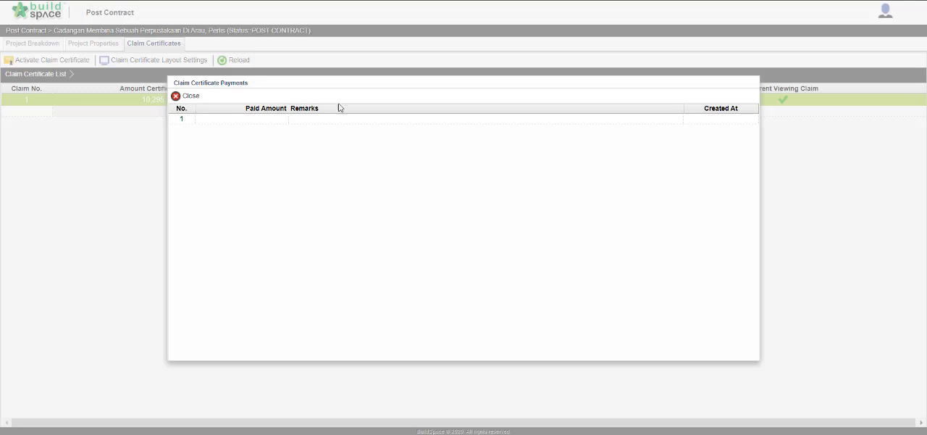
left_click(253, 122)
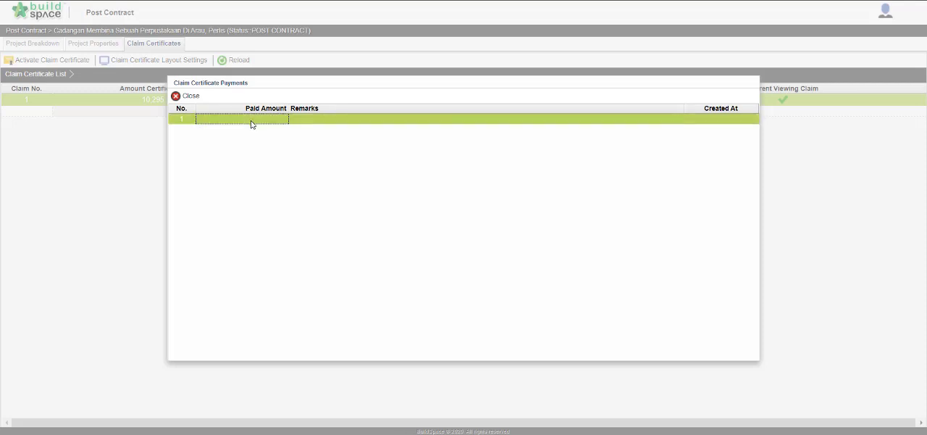
double_click(252, 122)
type("1")
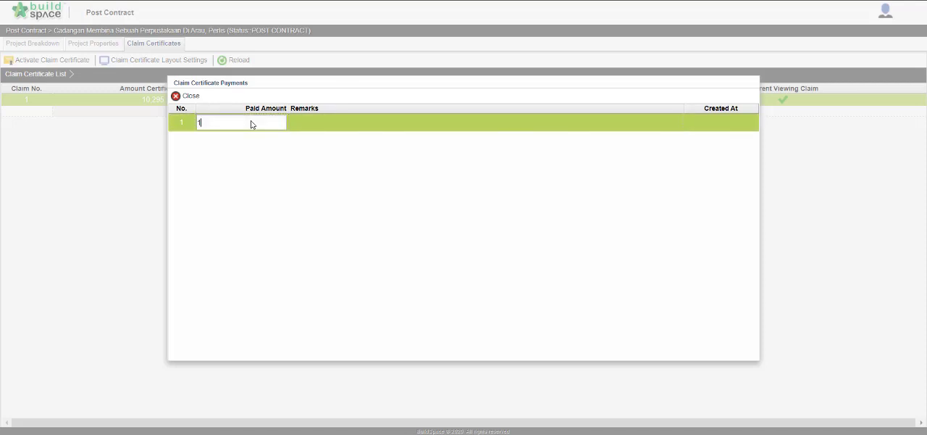
type("0,000000")
key("Return")
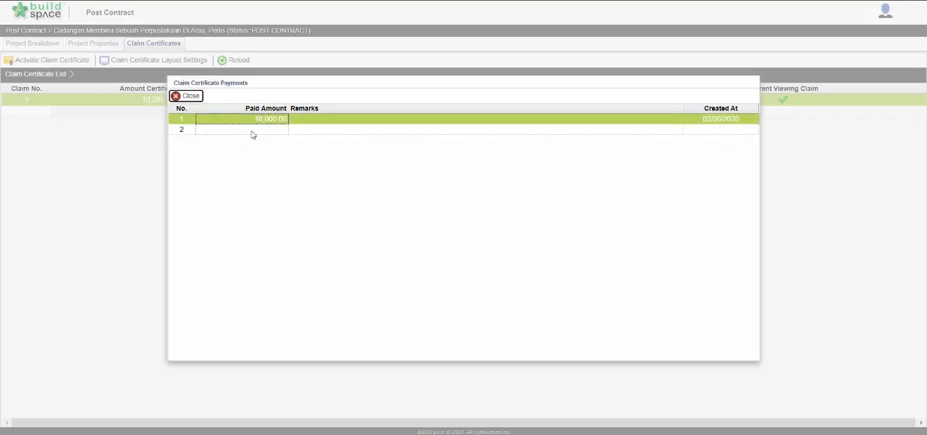
Step: Record a second paid amount of 295.37 for claim certificate 1 and close its payments
left_click(252, 133)
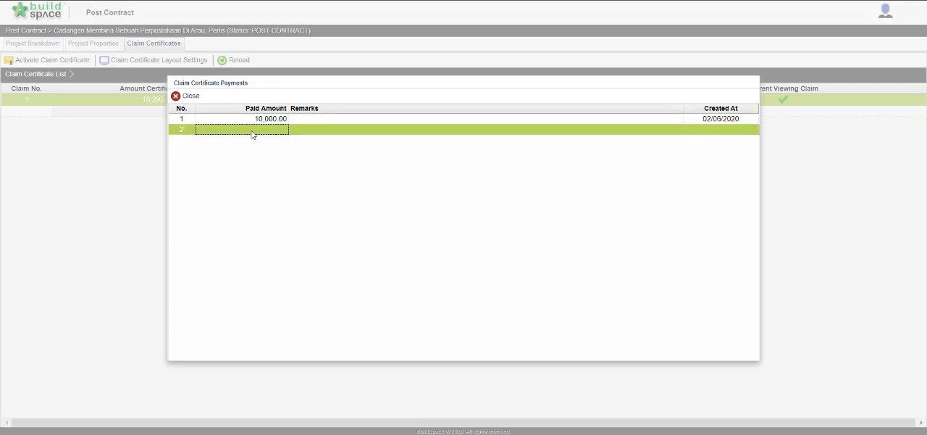
double_click(252, 134)
type("7")
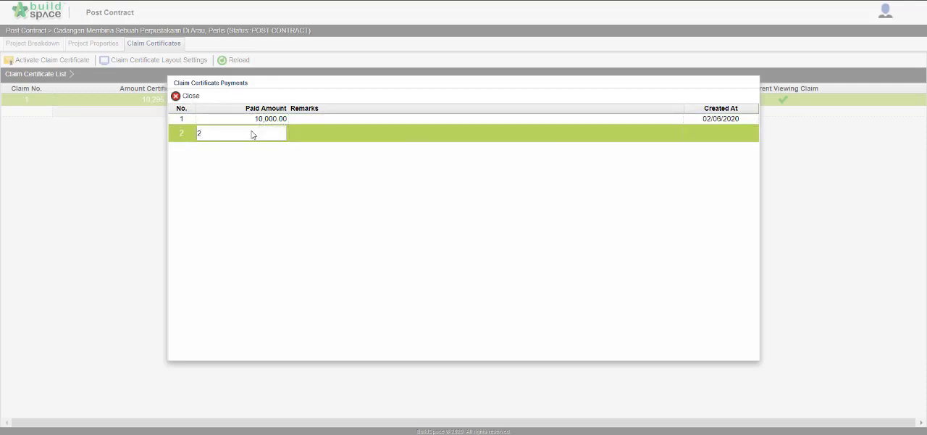
type("95.37")
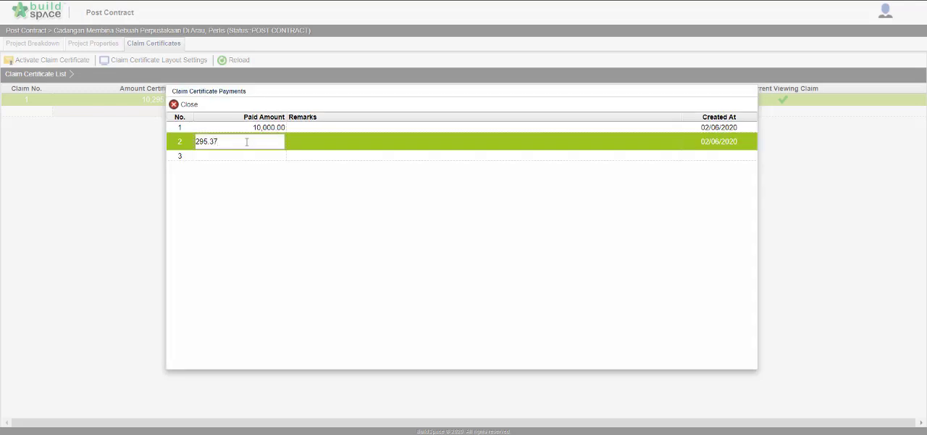
key("Return")
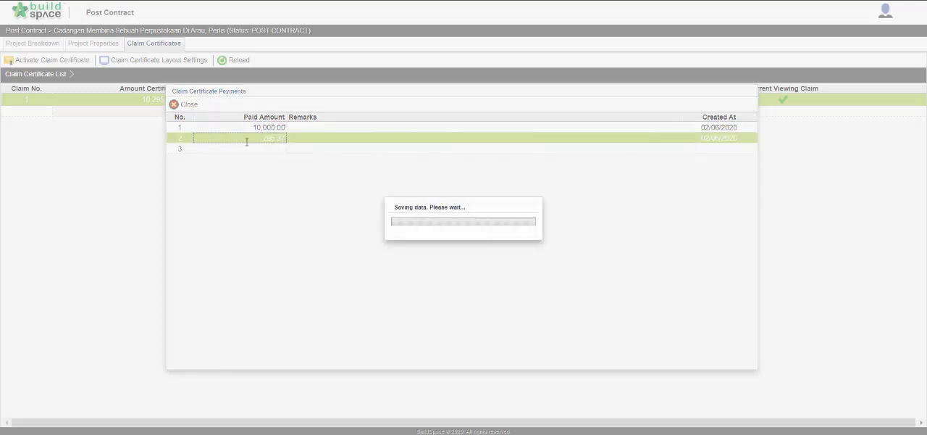
left_click(183, 106)
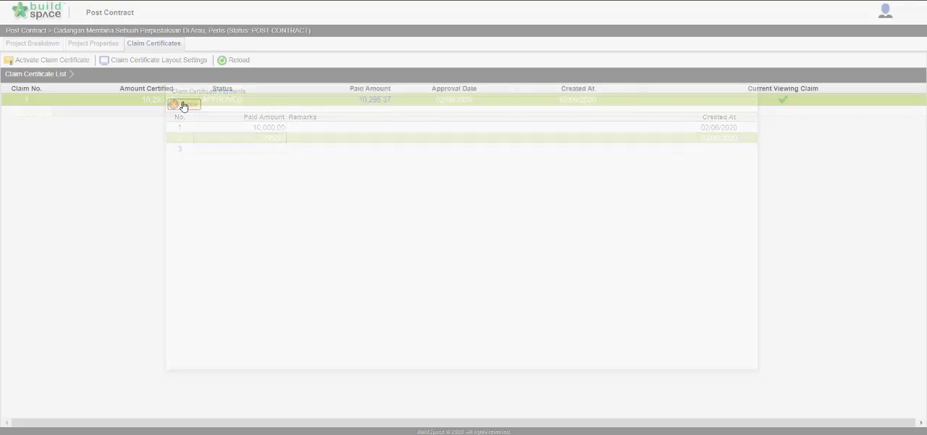